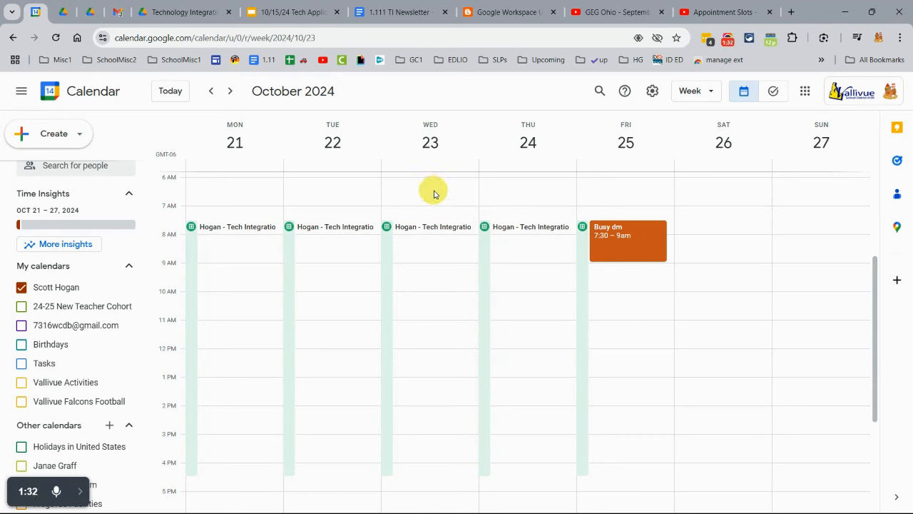
Start a new appointment schedule from an empty slot on Wednesday, October 23, rather than adding to the existing one.
click(434, 199)
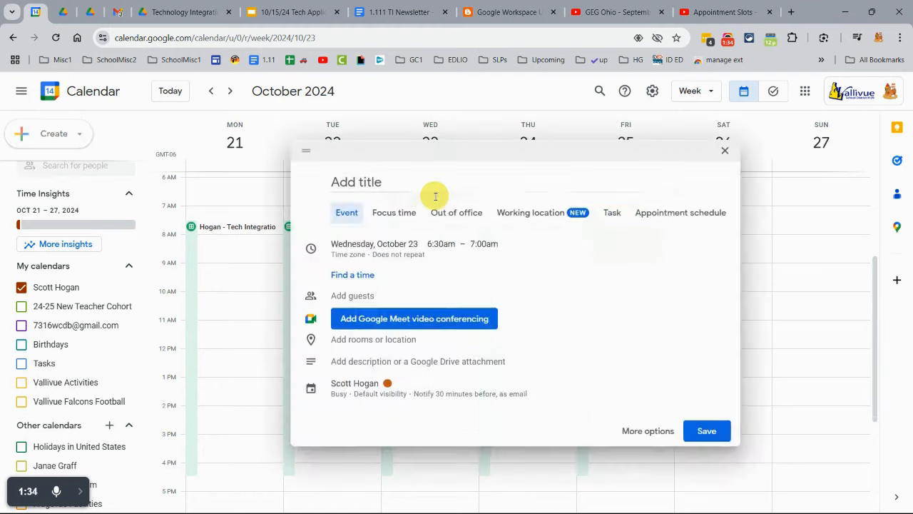
click(658, 218)
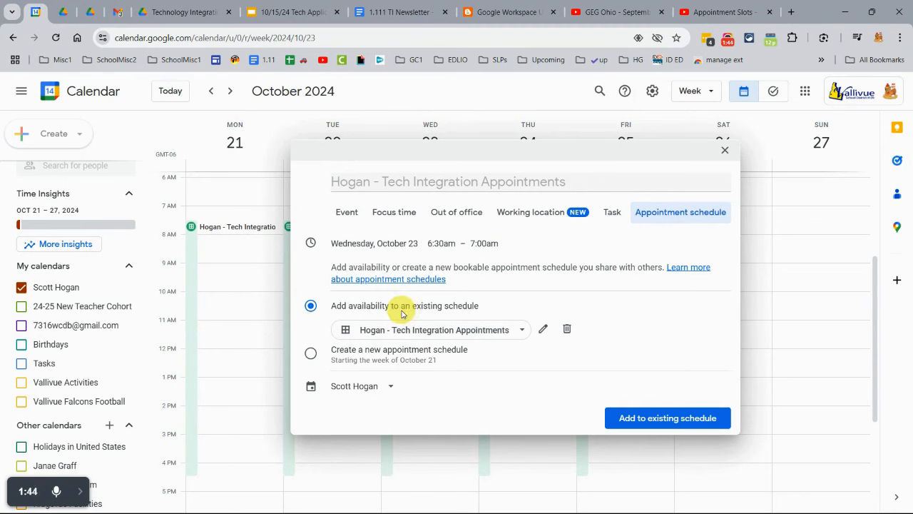
click(311, 354)
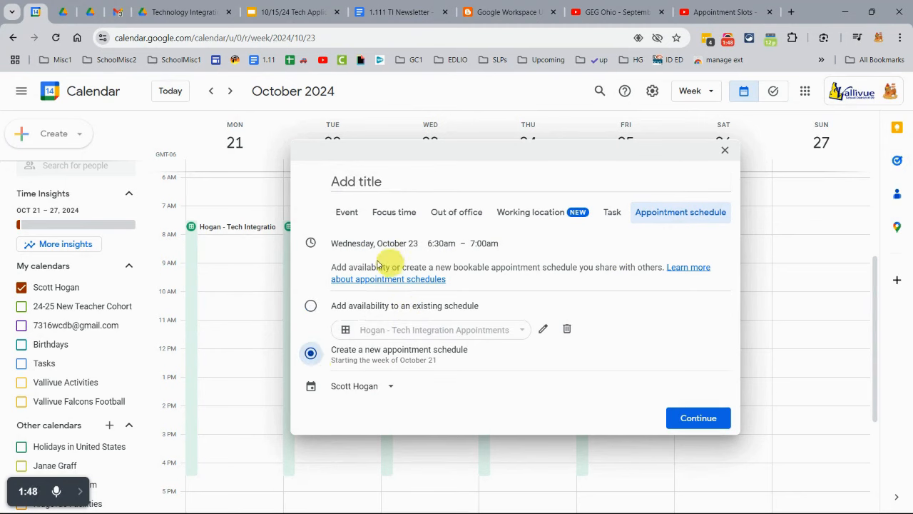
Set the new schedule's Wednesday time to 4:00pm–8:00pm and continue to its detailed setup.
click(440, 244)
scroll(440, 308, down, 3)
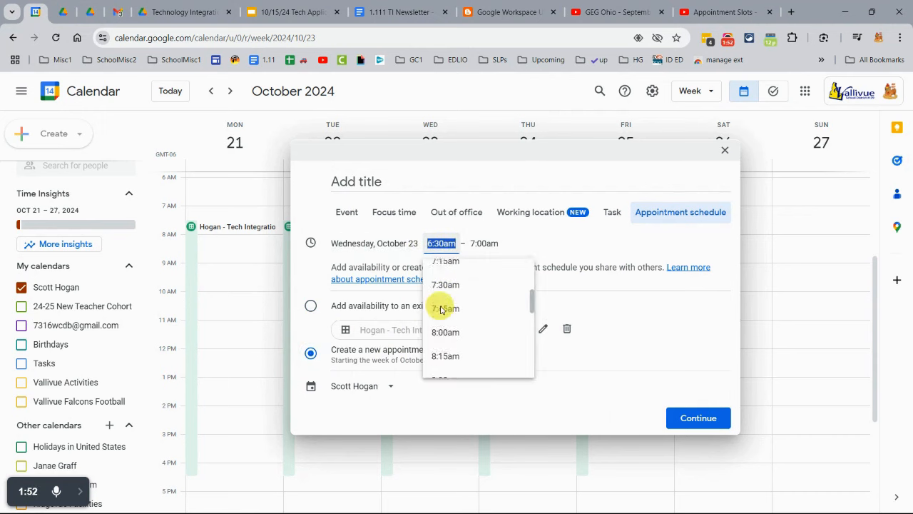
drag(531, 308, 534, 340)
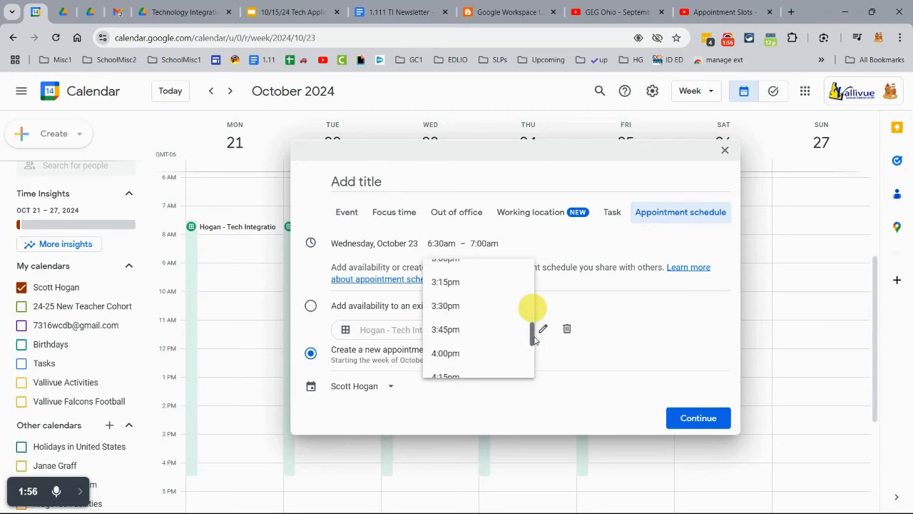
click(481, 353)
click(482, 261)
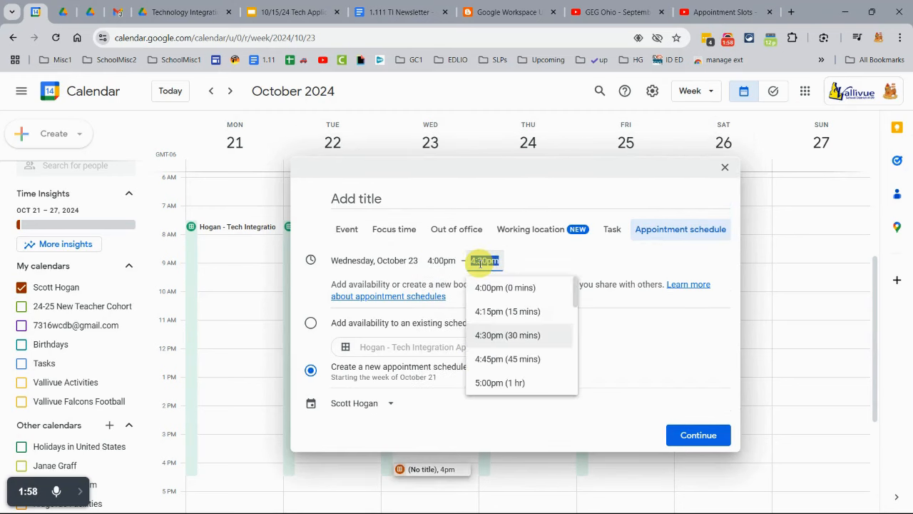
scroll(488, 324, down, 5)
scroll(488, 325, up, 3)
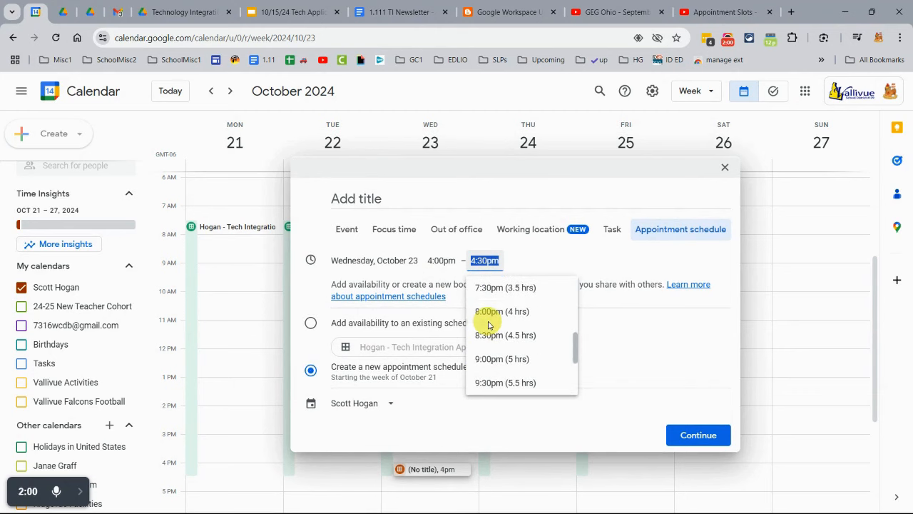
click(488, 313)
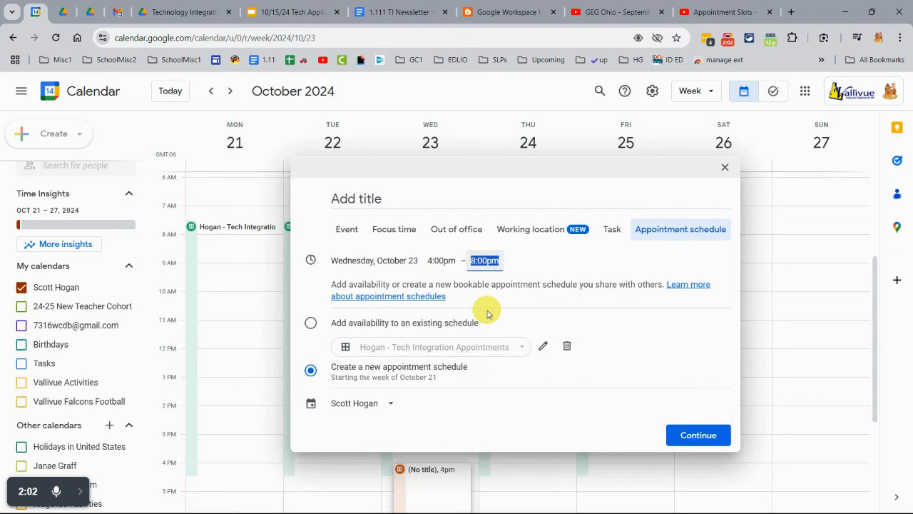
click(698, 435)
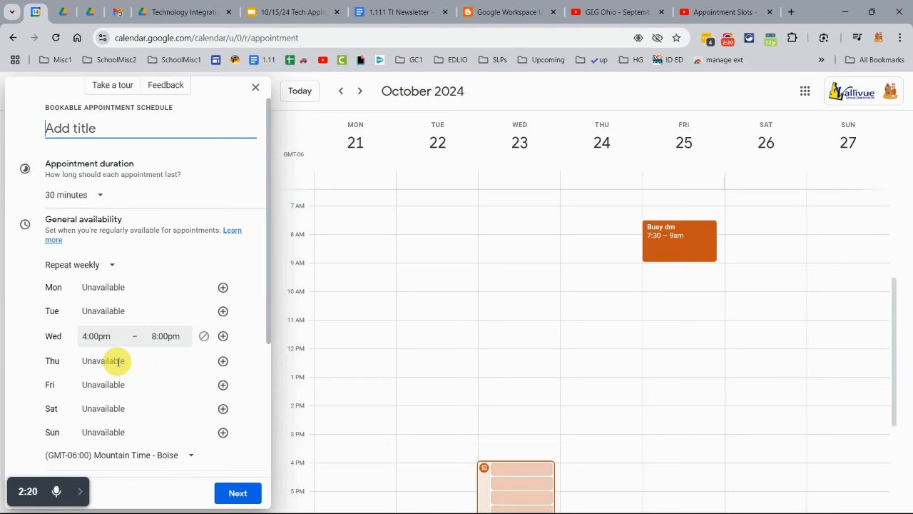
Add Thursday availability from 8:00am to 11:00am.
click(223, 362)
click(94, 361)
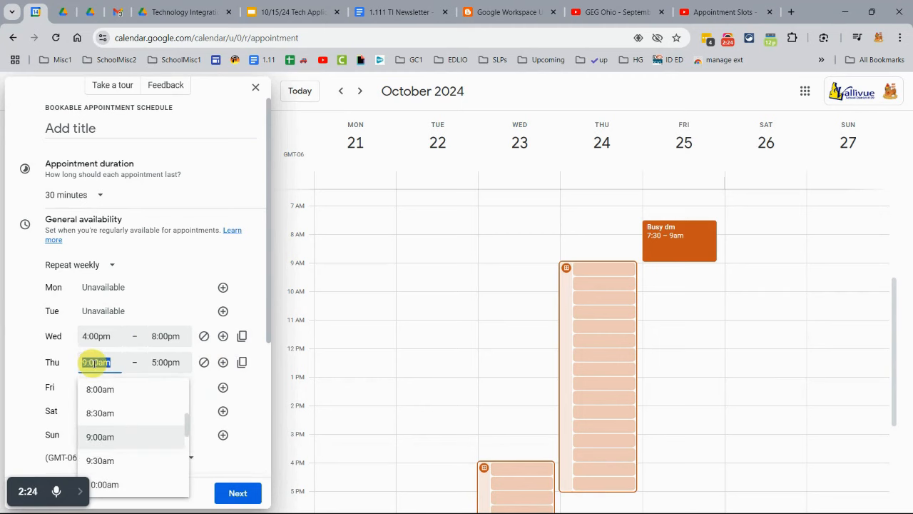
click(99, 388)
click(165, 361)
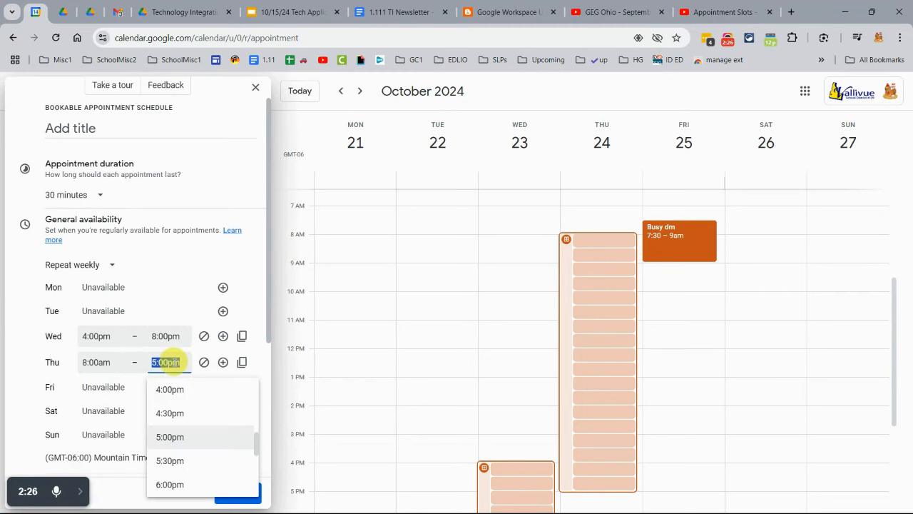
scroll(177, 404, down, 5)
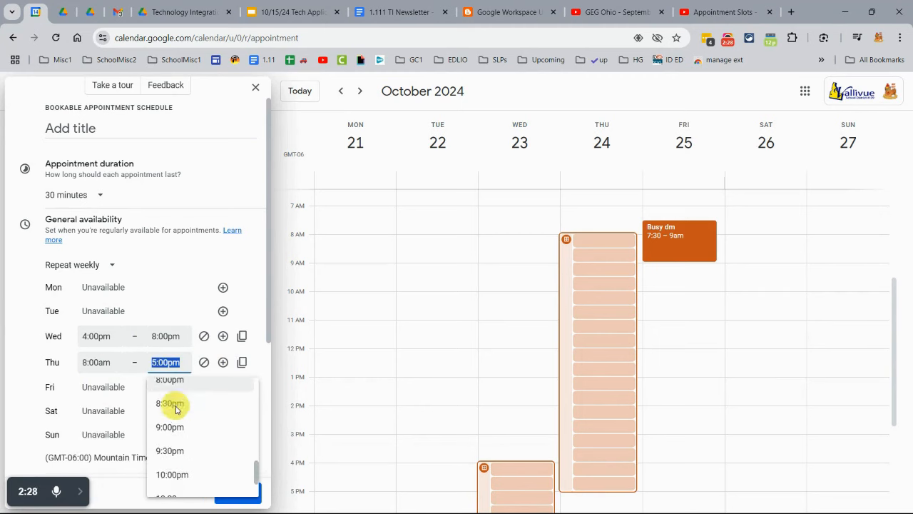
scroll(172, 428, up, 10)
click(173, 482)
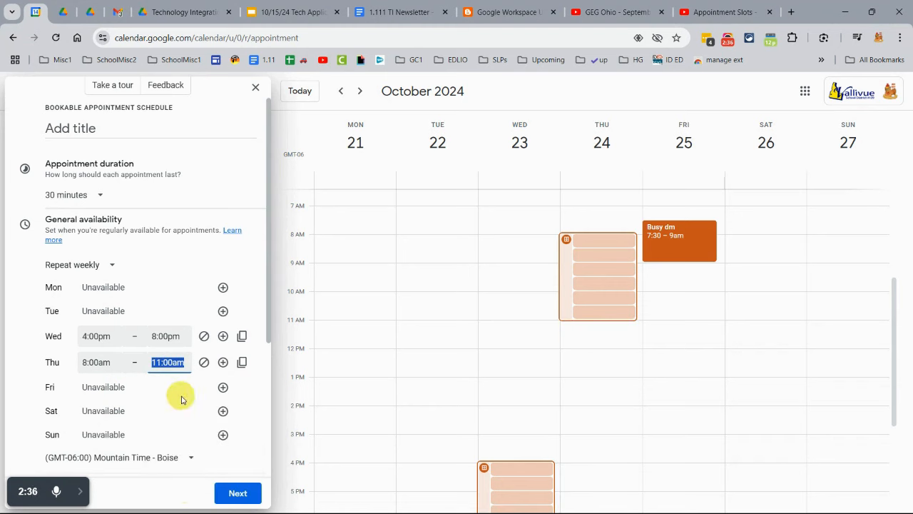
Add a second Thursday availability period from 12:00pm to 4:00pm.
click(222, 362)
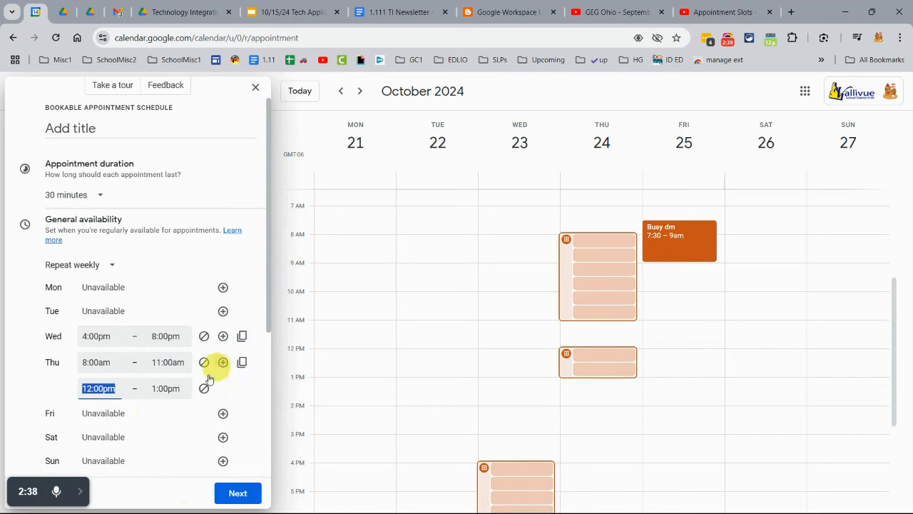
click(166, 388)
scroll(163, 346, down, 2)
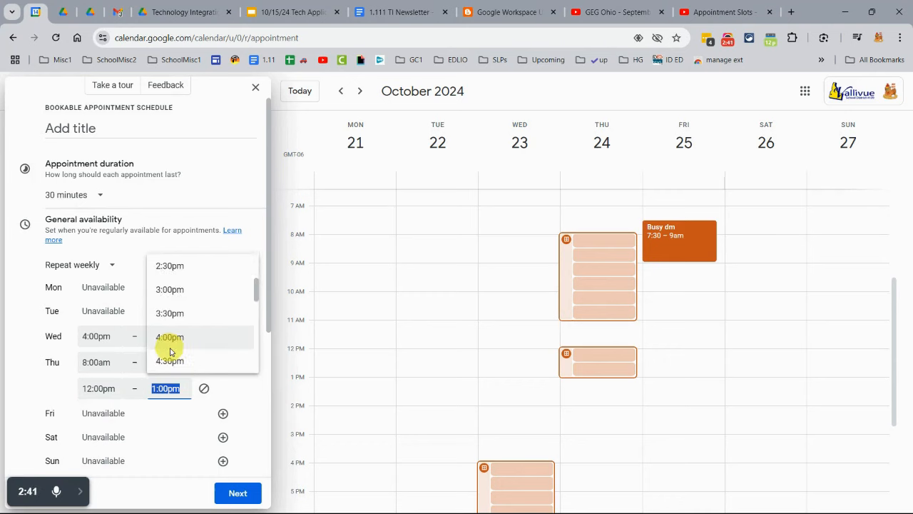
click(170, 339)
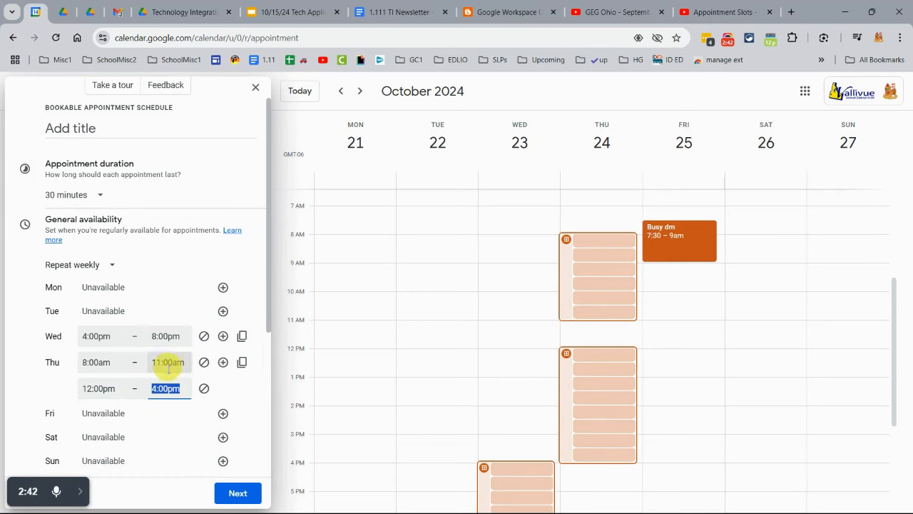
Add a third Thursday availability period from 5:00pm to 8:00pm.
click(223, 363)
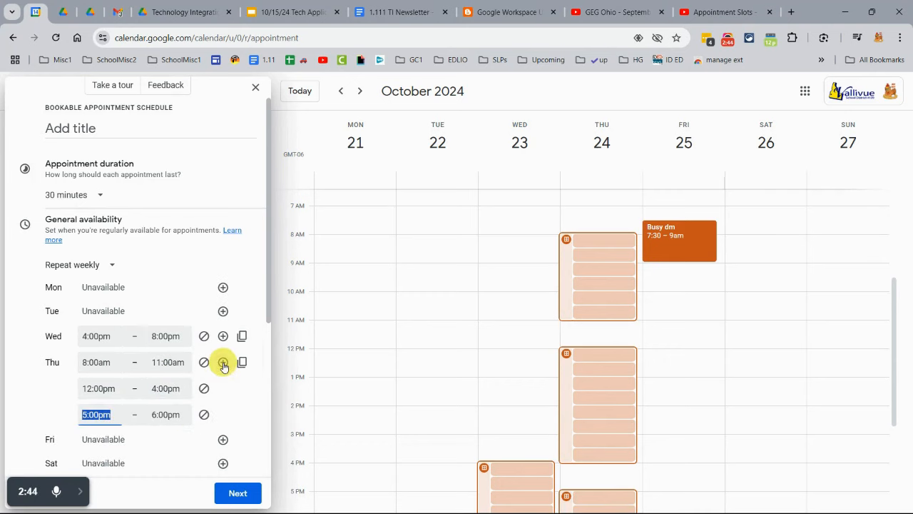
click(178, 414)
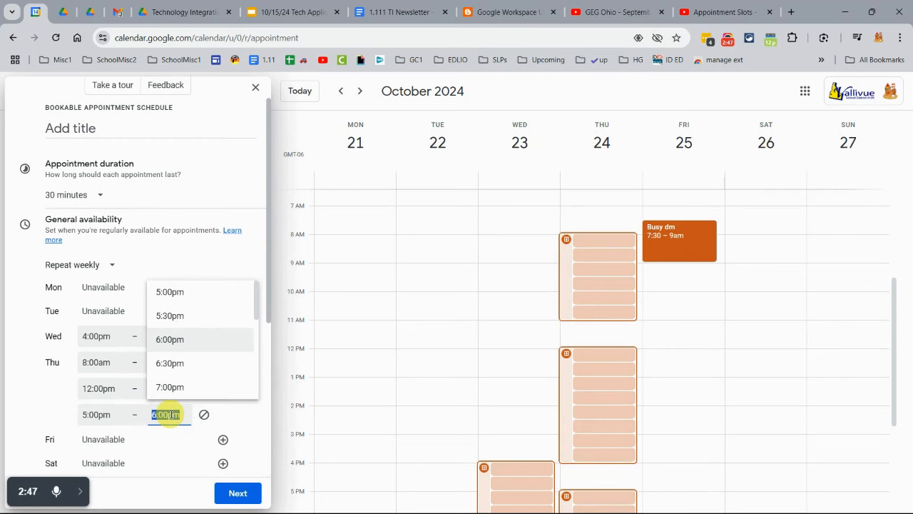
scroll(172, 387, down, 2)
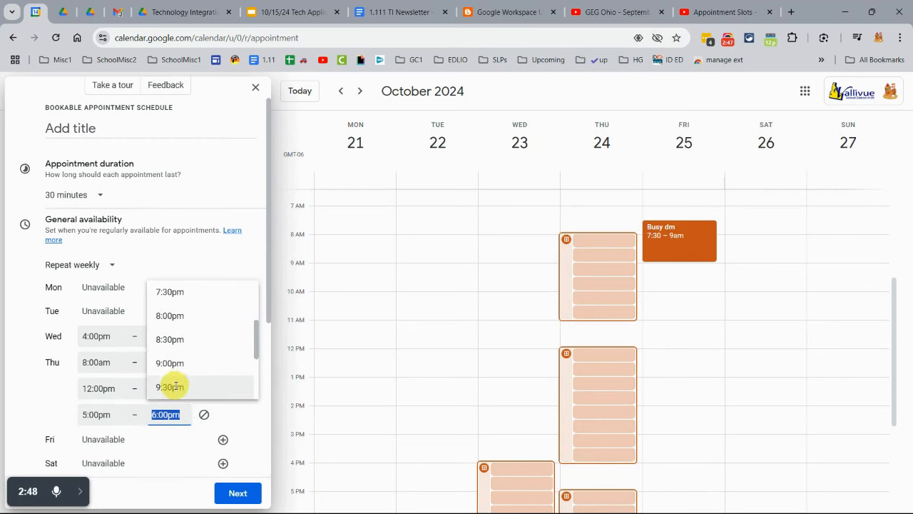
click(172, 316)
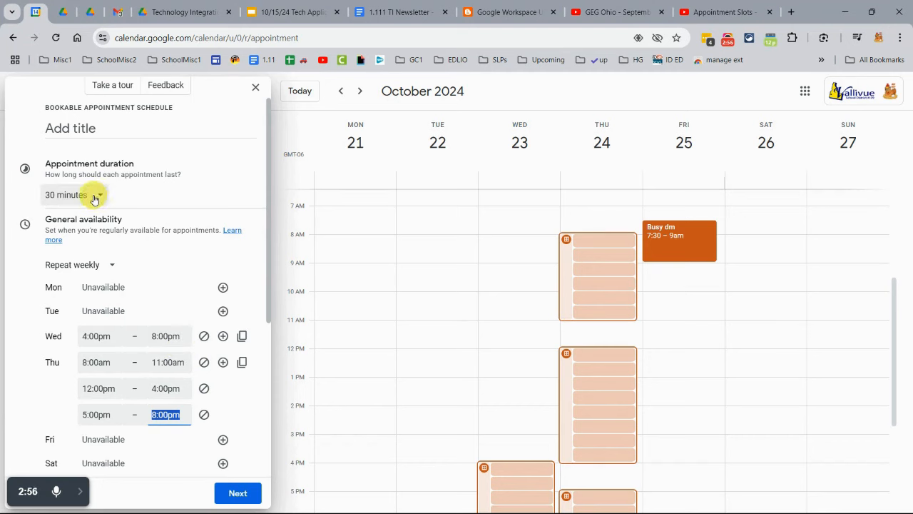
Set the appointment duration to 15 minutes and the scheduling window to Available now.
click(93, 199)
click(95, 220)
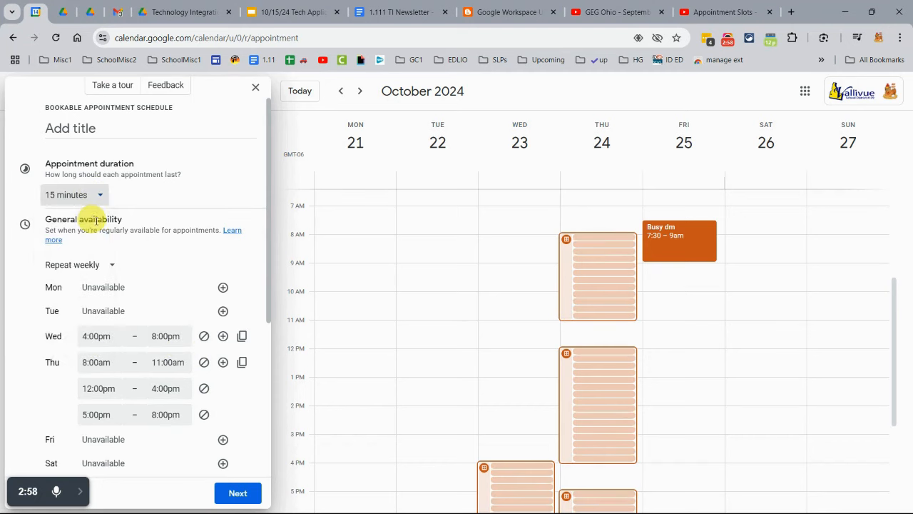
scroll(204, 228, down, 2)
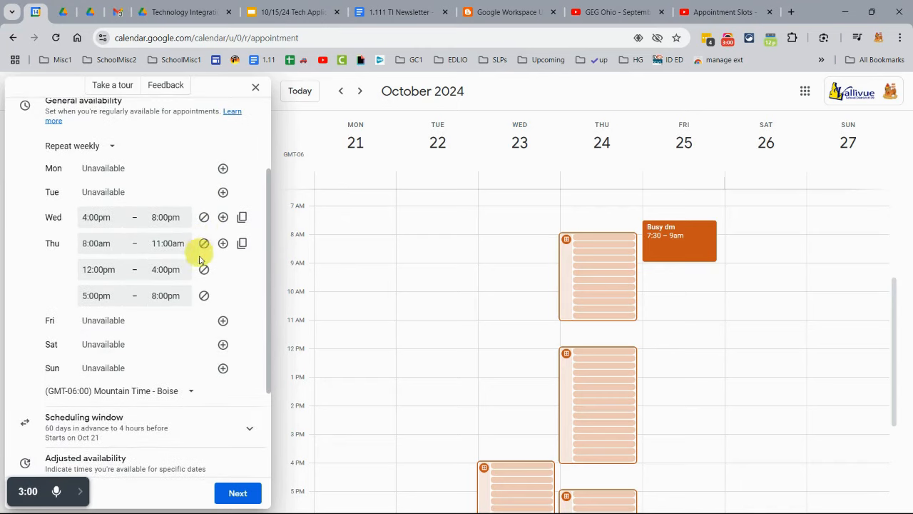
scroll(201, 260, down, 2)
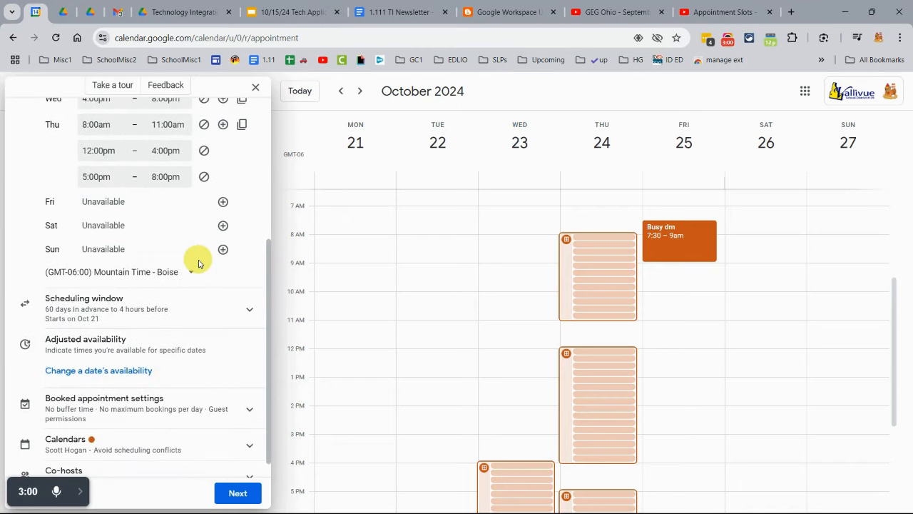
click(176, 309)
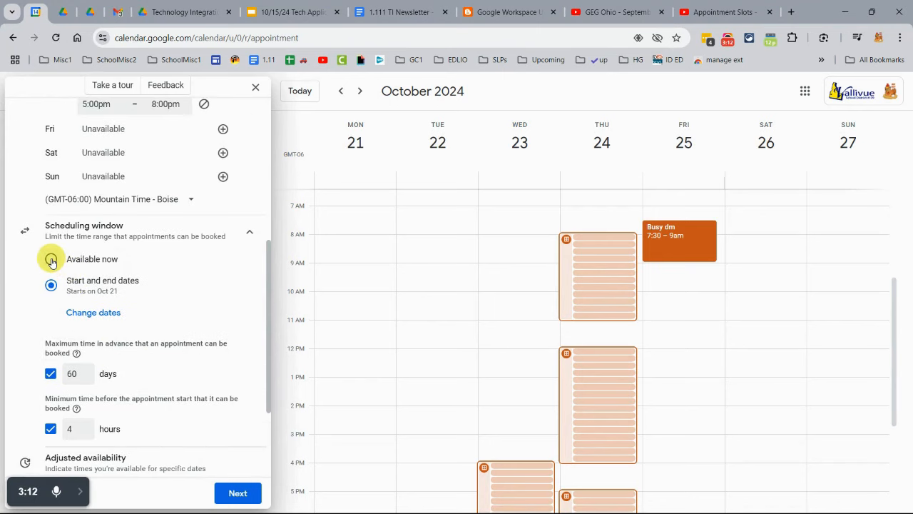
click(51, 259)
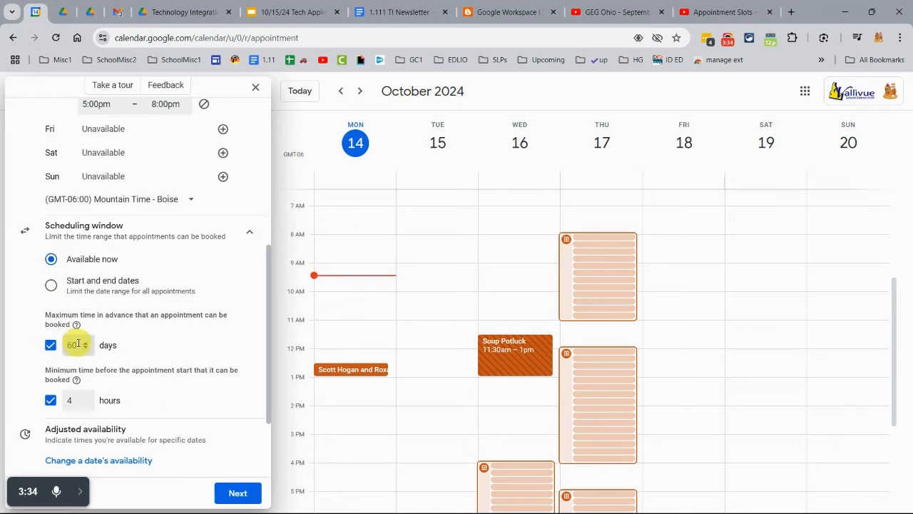
Limit bookings to a maximum of 20 days in advance and a minimum of 24 hours before the appointment.
drag(78, 343, 62, 343)
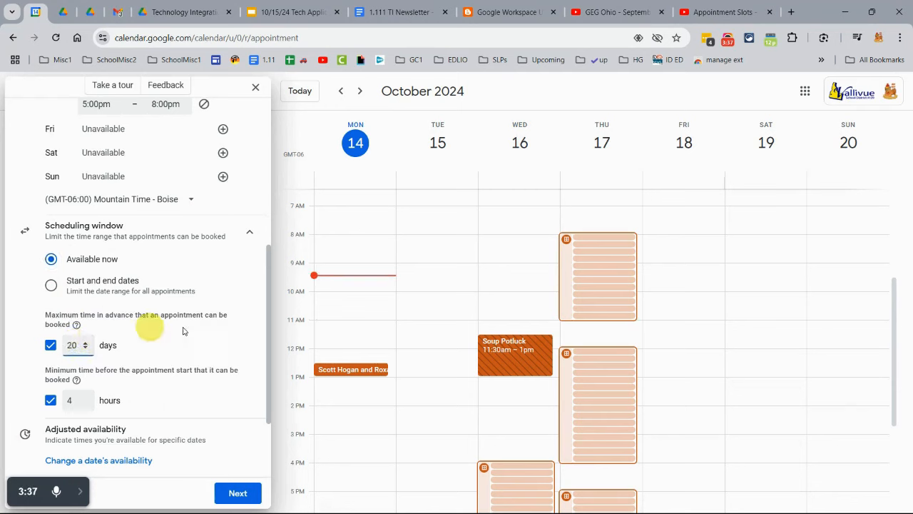
scroll(177, 347, down, 2)
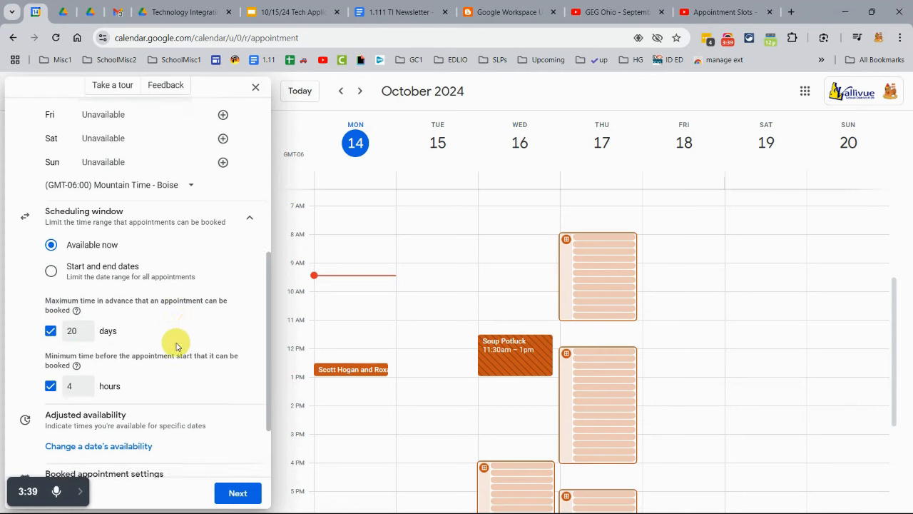
double_click(68, 342)
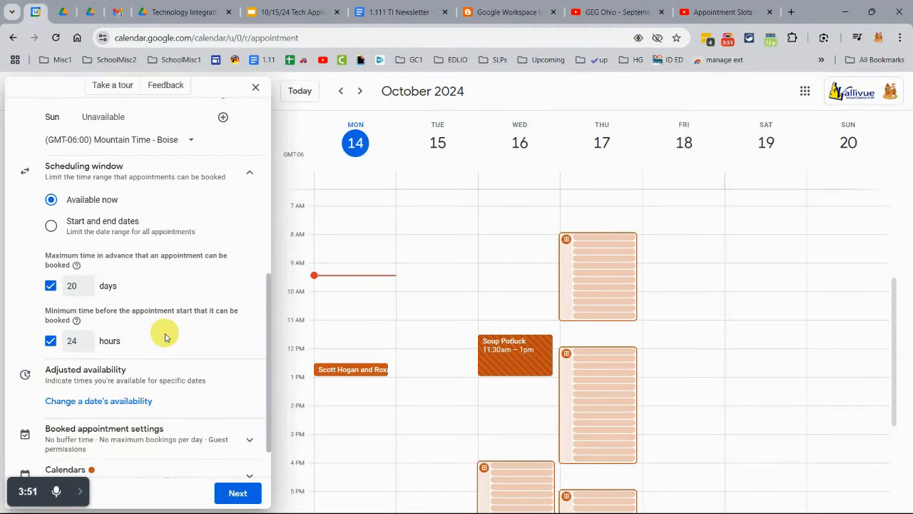
Enable buffer time between appointment slots in the booked appointment settings and set it to 5 minutes.
scroll(165, 337, down, 1)
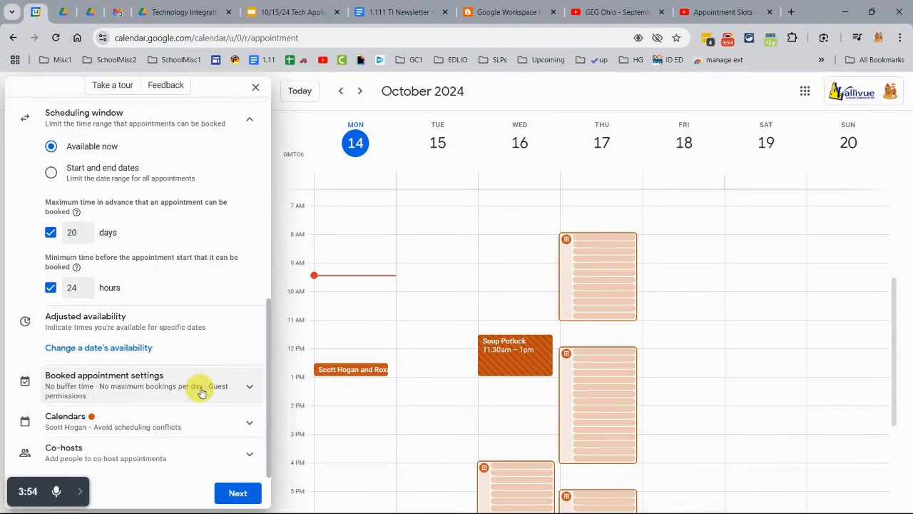
click(241, 385)
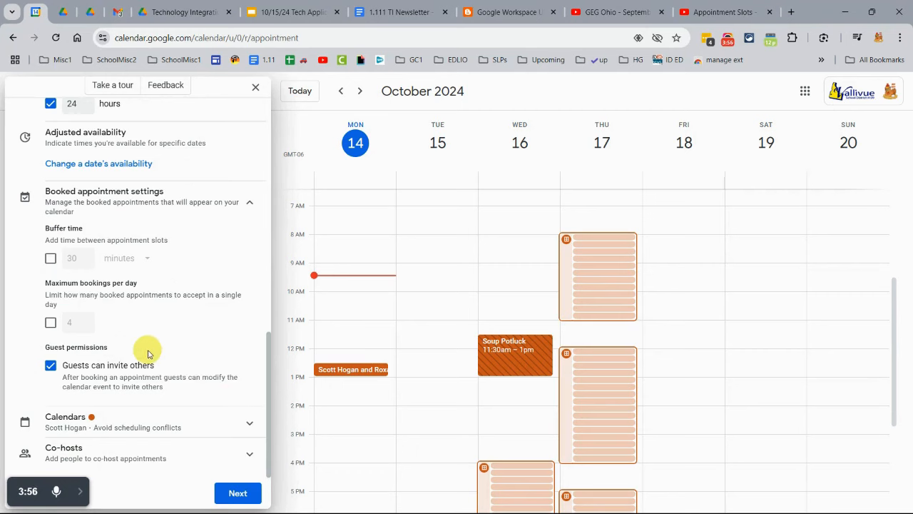
click(51, 259)
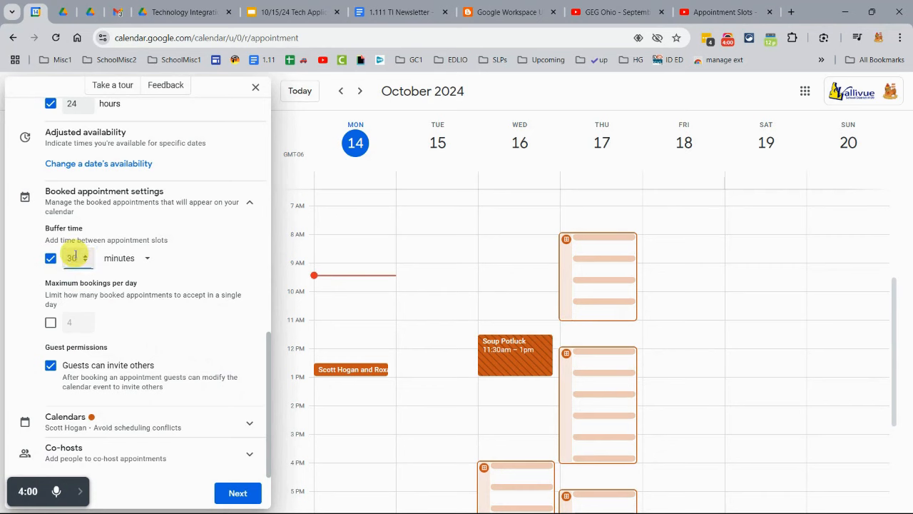
double_click(72, 257)
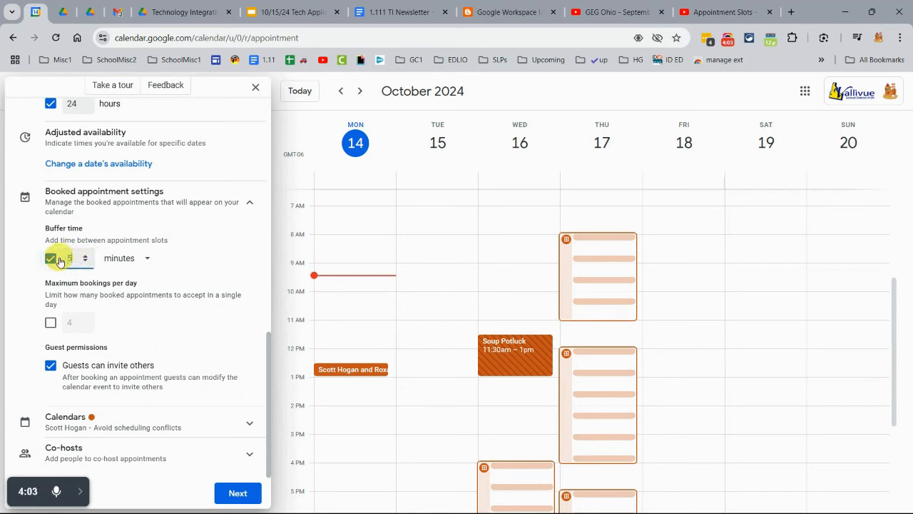
text(5)
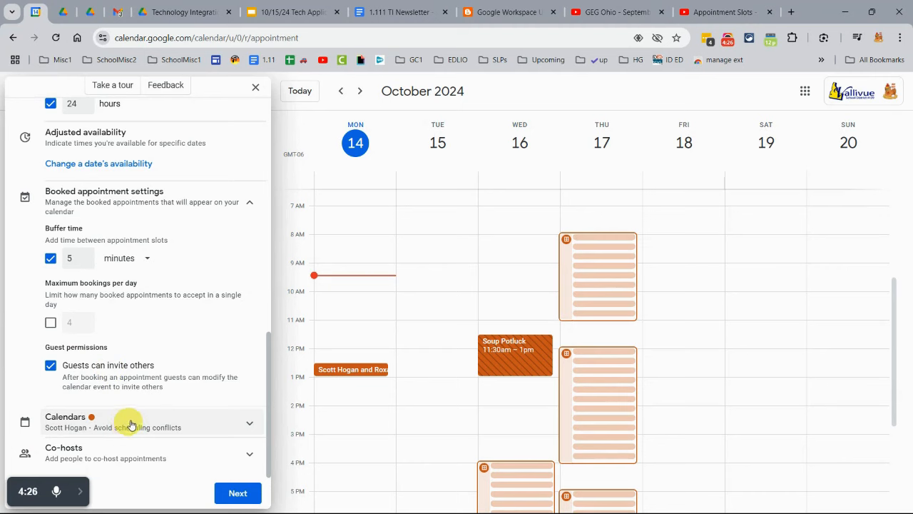
scroll(146, 345, up, 3)
scroll(146, 344, up, 5)
scroll(146, 344, up, 1)
scroll(131, 352, down, 3)
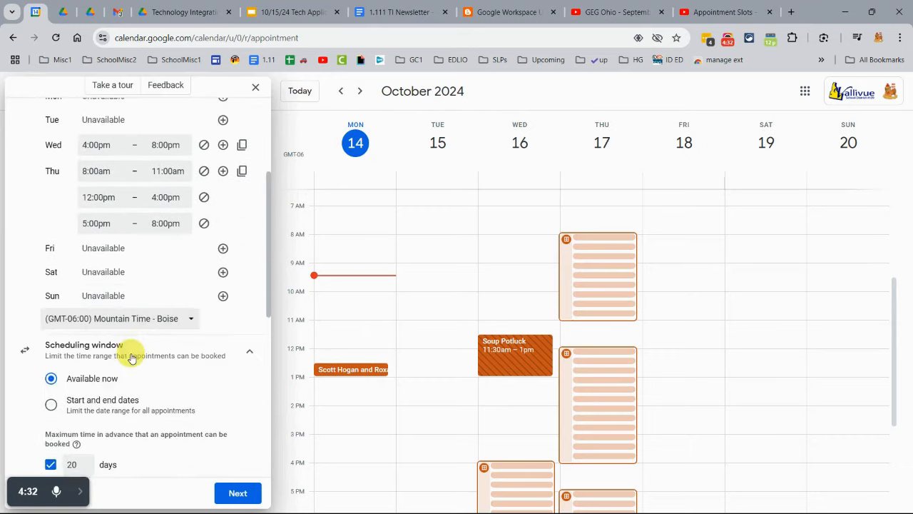
scroll(131, 356, down, 5)
scroll(130, 354, down, 2)
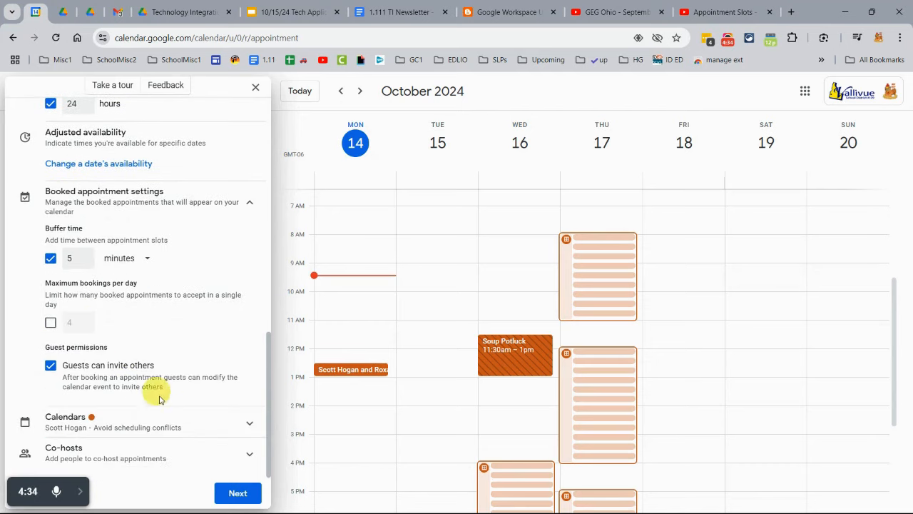
Proceed to the booking page details and enter "Words here" as the description.
click(239, 497)
click(73, 326)
text(Words here)
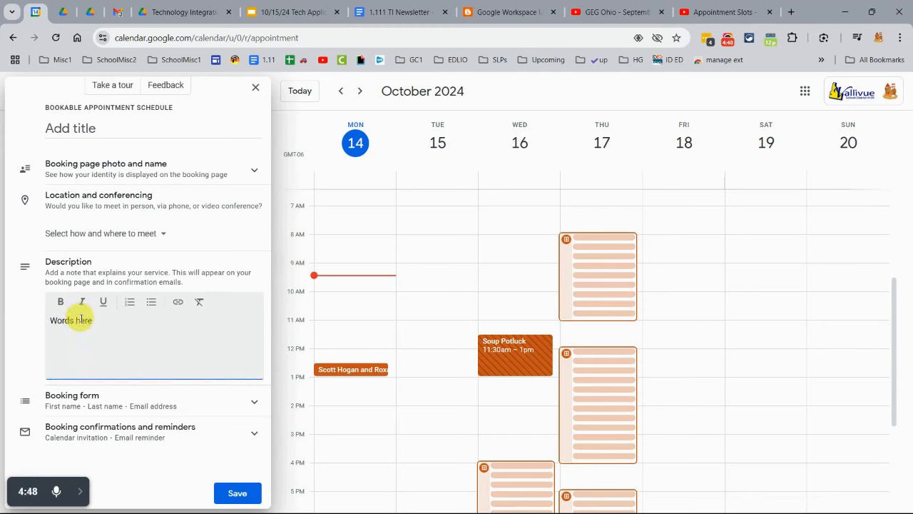
Set the meeting location to Google Meet video conferencing and add "Cafeteria" as a second line in the description.
click(134, 240)
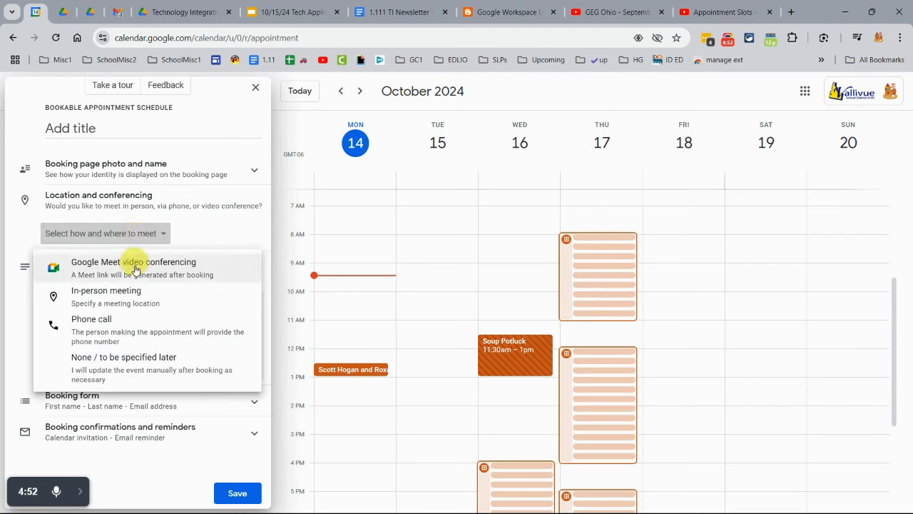
click(135, 276)
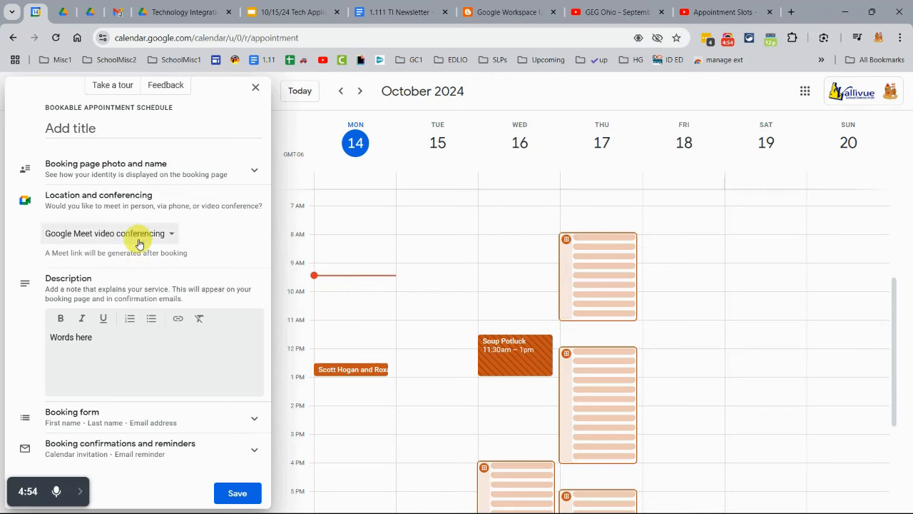
click(106, 337)
text(Cafeteria)
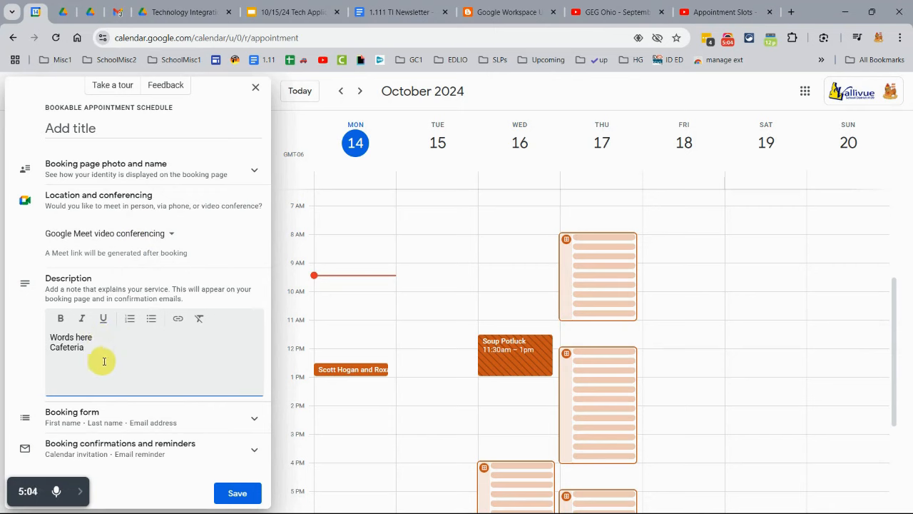
Add a required Phone number item to the booking form.
click(148, 421)
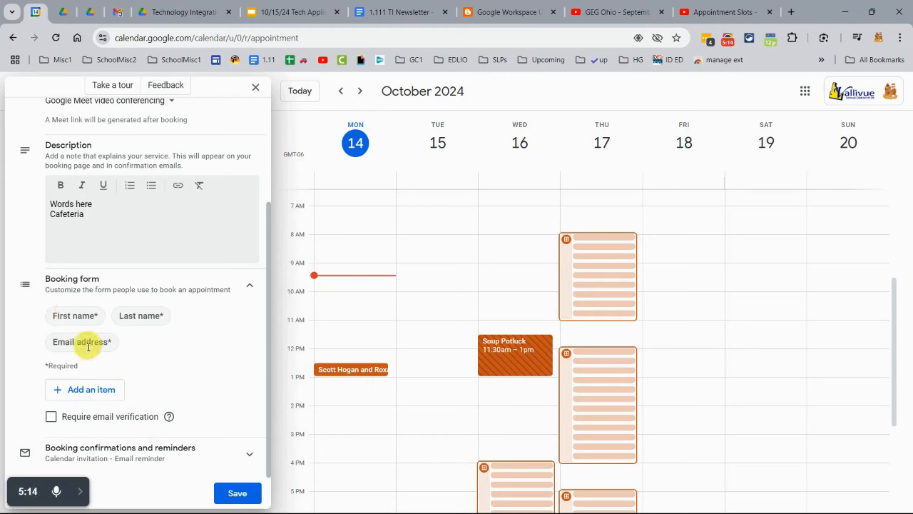
click(87, 393)
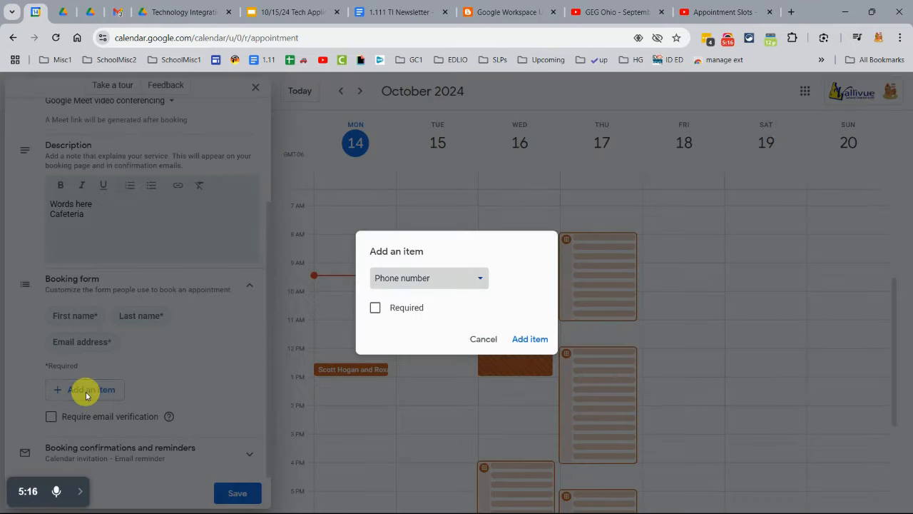
click(376, 307)
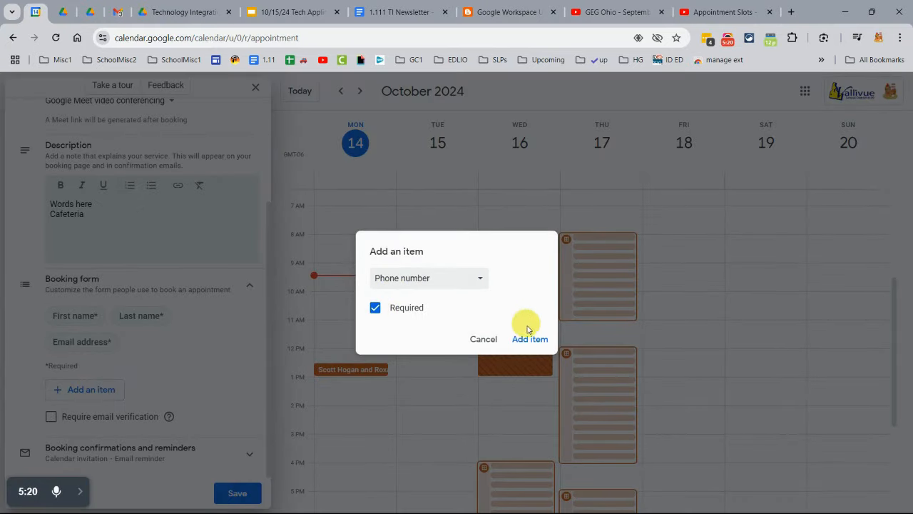
click(480, 279)
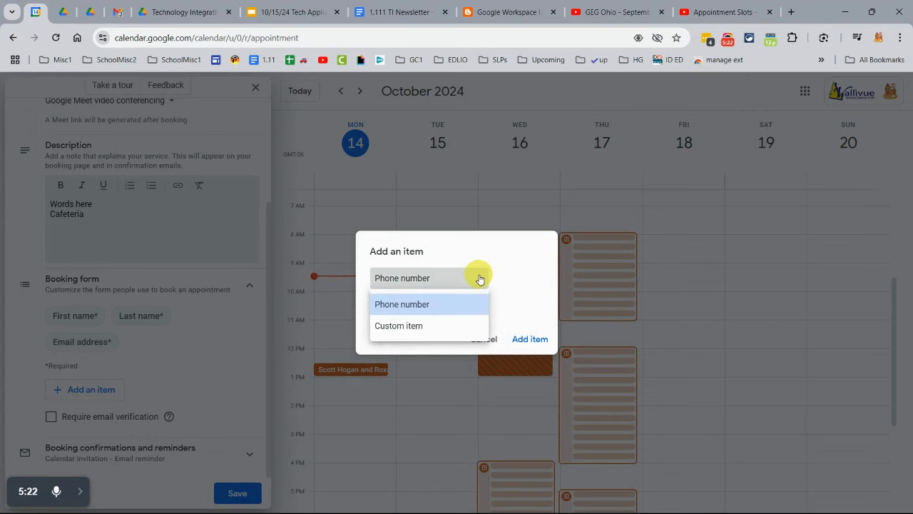
click(460, 312)
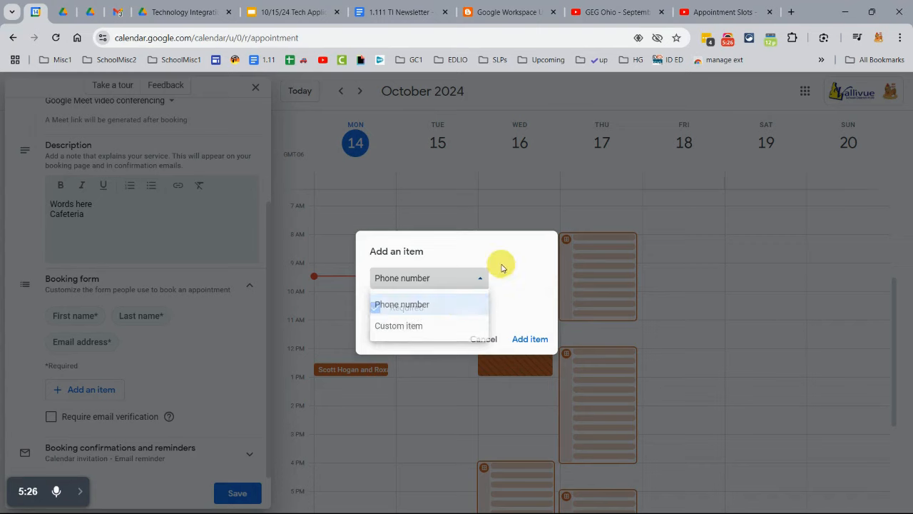
click(527, 338)
Add a required custom item named "Student Name" to the booking form.
click(101, 390)
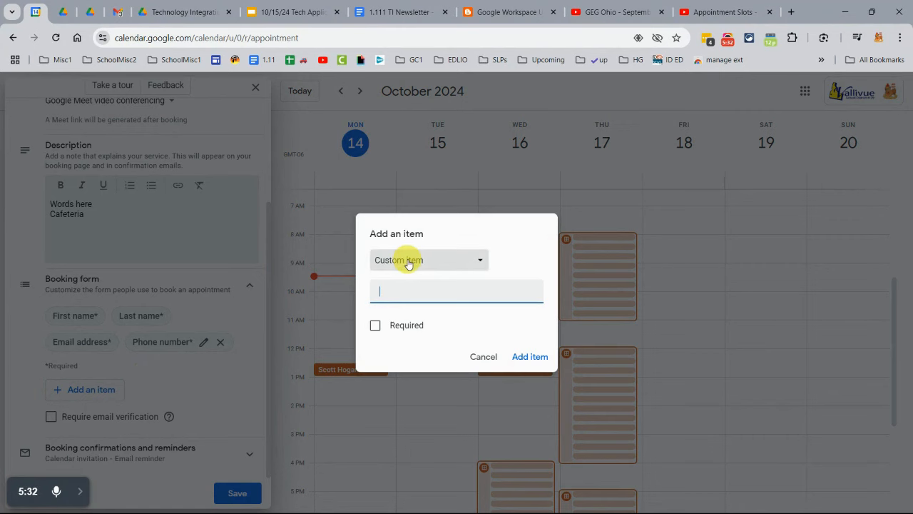
text(Stud)
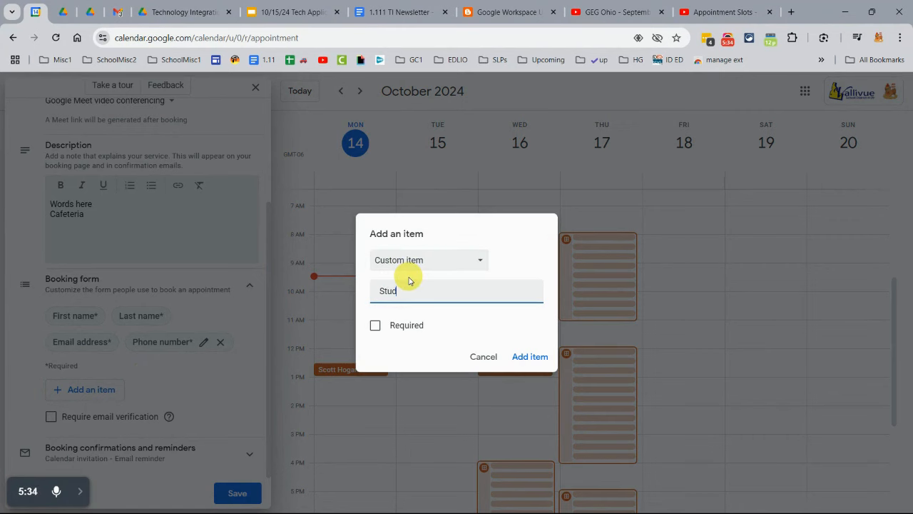
text(ent Name)
click(374, 324)
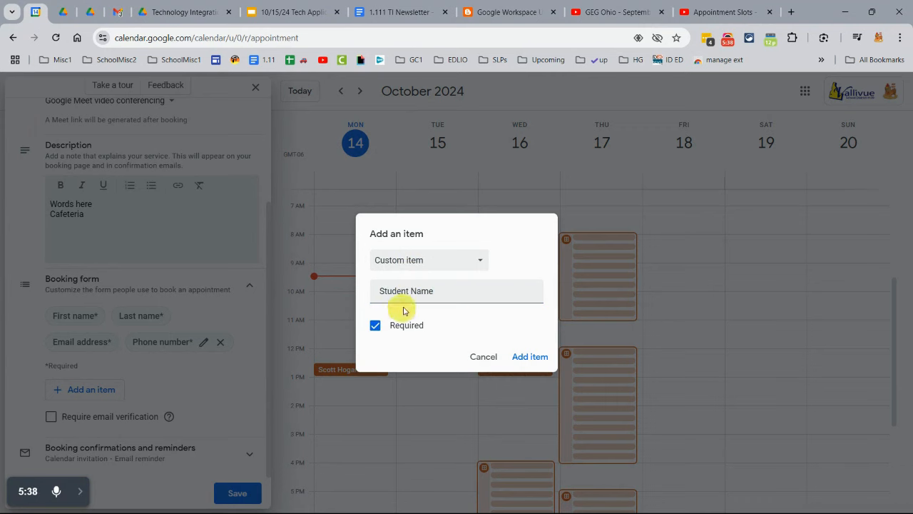
click(529, 358)
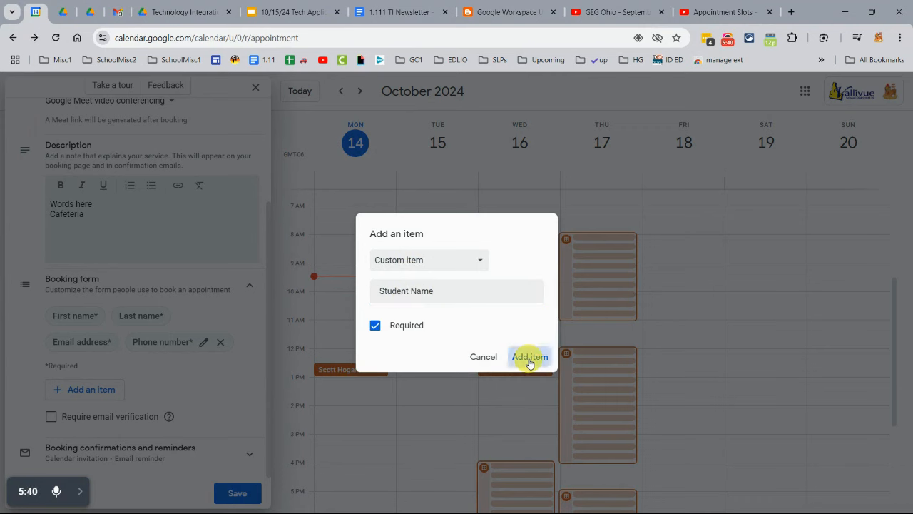
scroll(221, 388, down, 1)
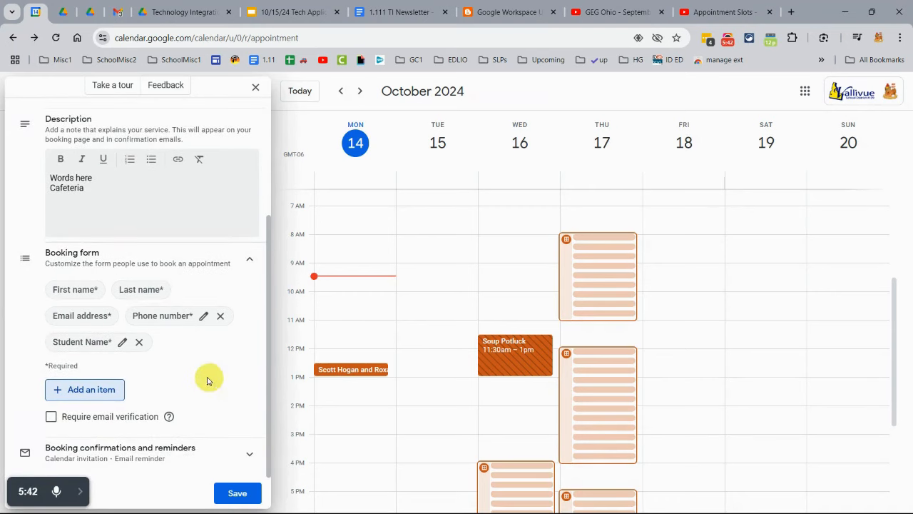
click(103, 392)
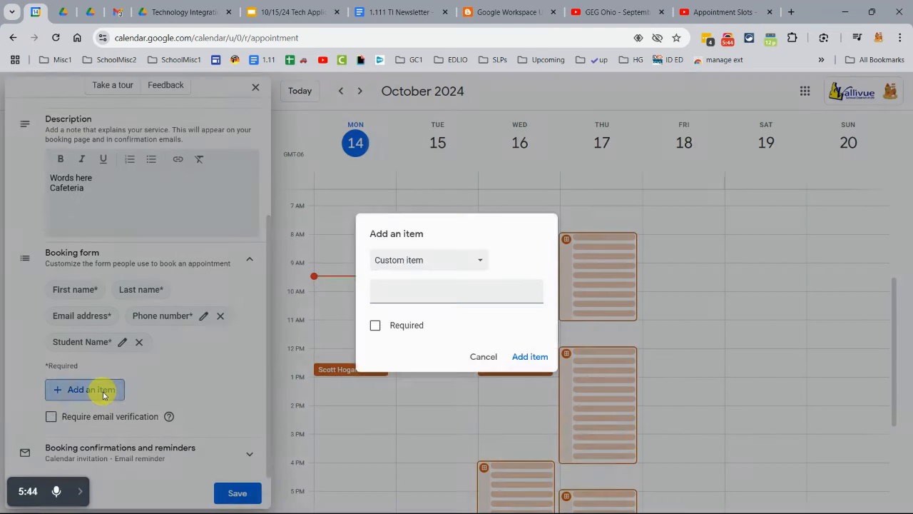
click(485, 357)
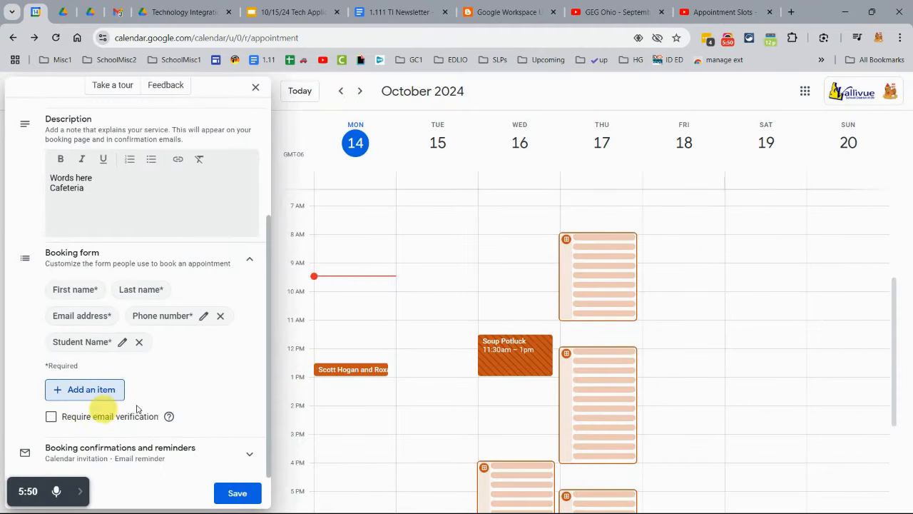
Add a second email reminder to the booking confirmations and reminders, set to 1 hour before.
click(244, 453)
scroll(192, 414, down, 2)
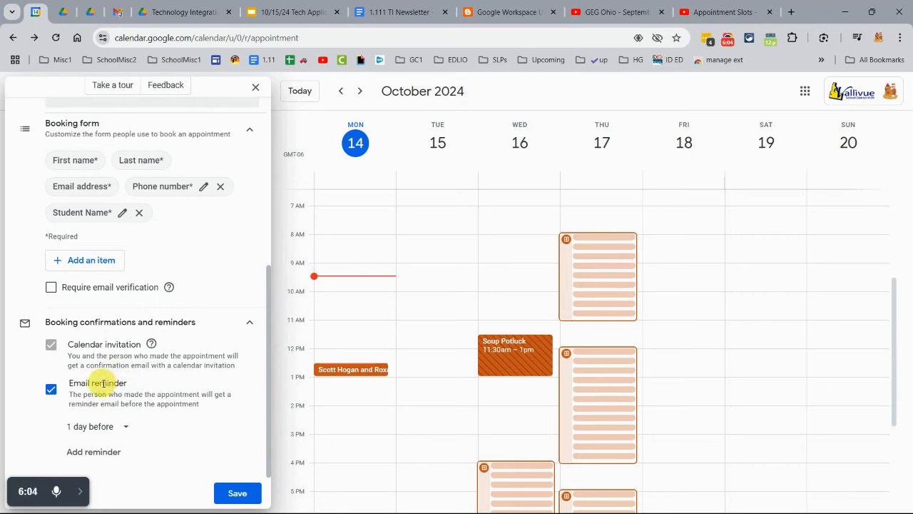
click(111, 452)
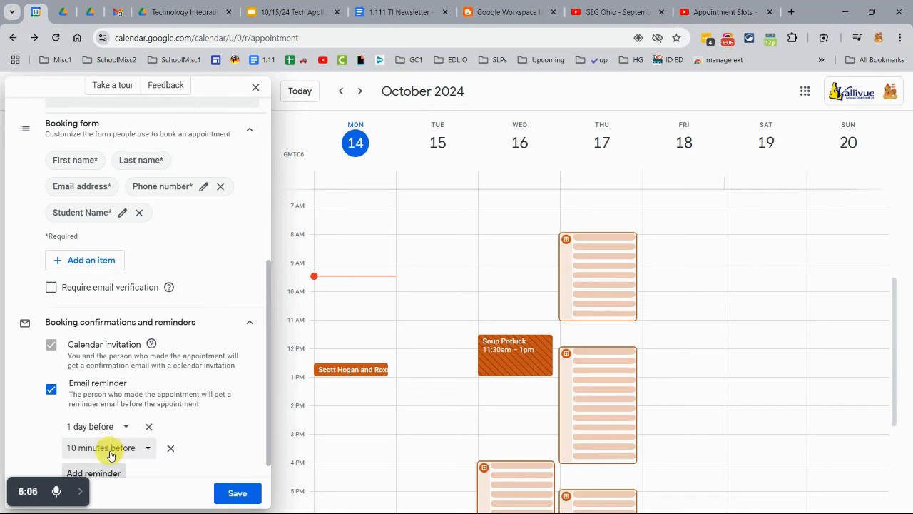
click(147, 449)
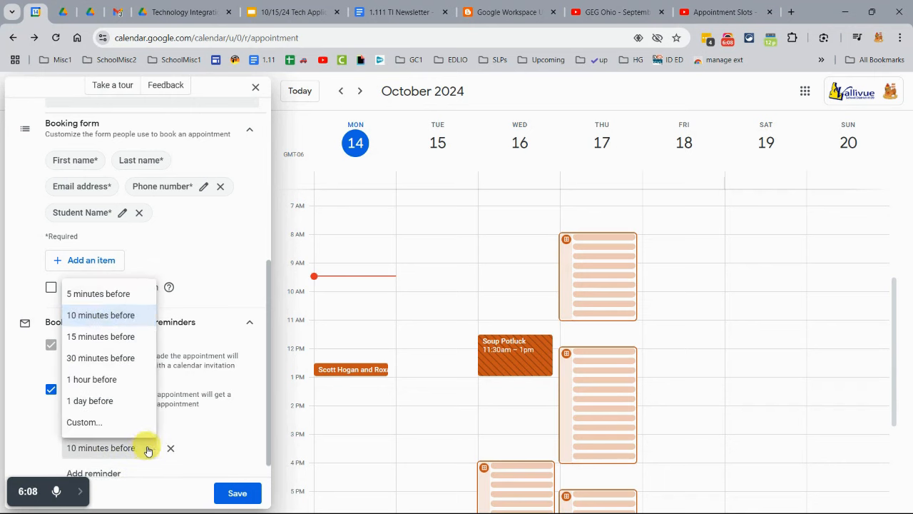
click(91, 378)
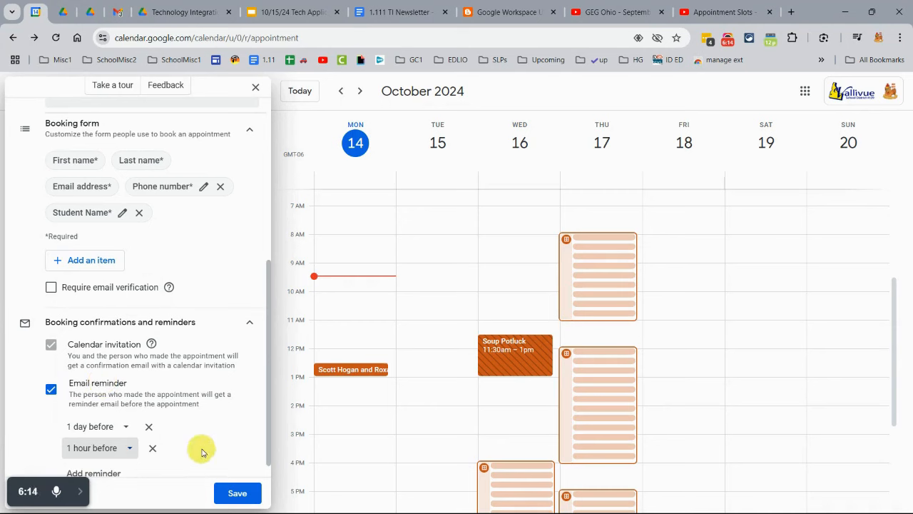
scroll(194, 441, down, 1)
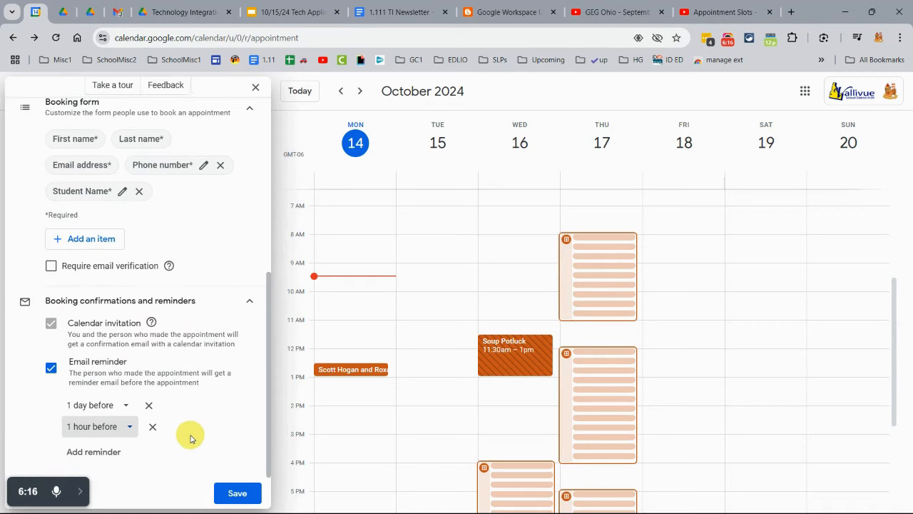